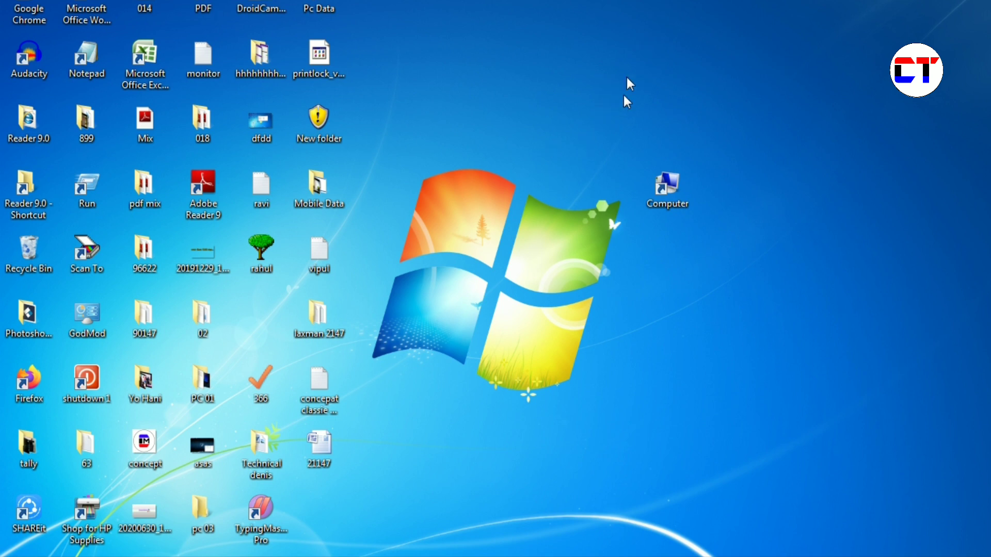
# - Open Computer Management for this computer and check the Bluetooth Radios category in Device Manager
pyautogui.rightClick(670, 189)
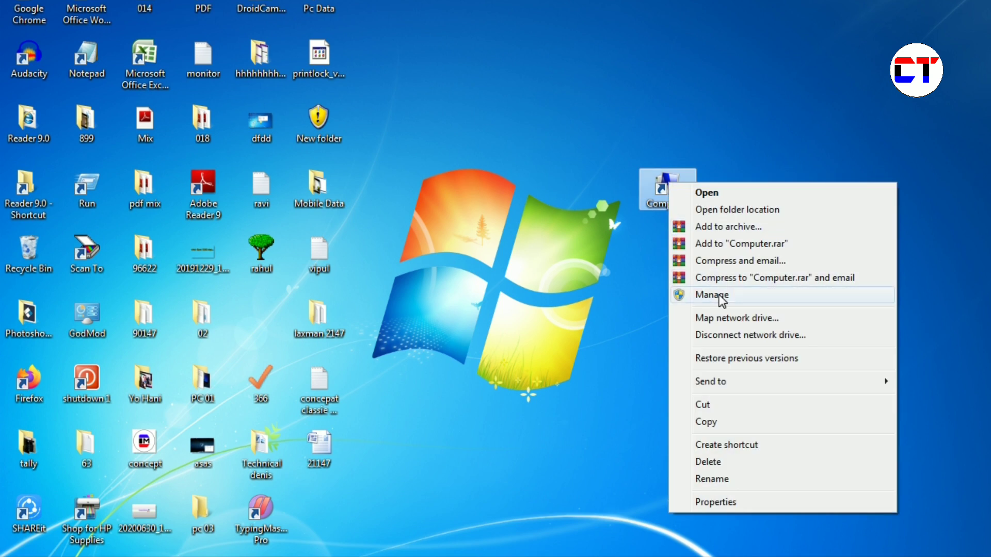
pyautogui.click(712, 296)
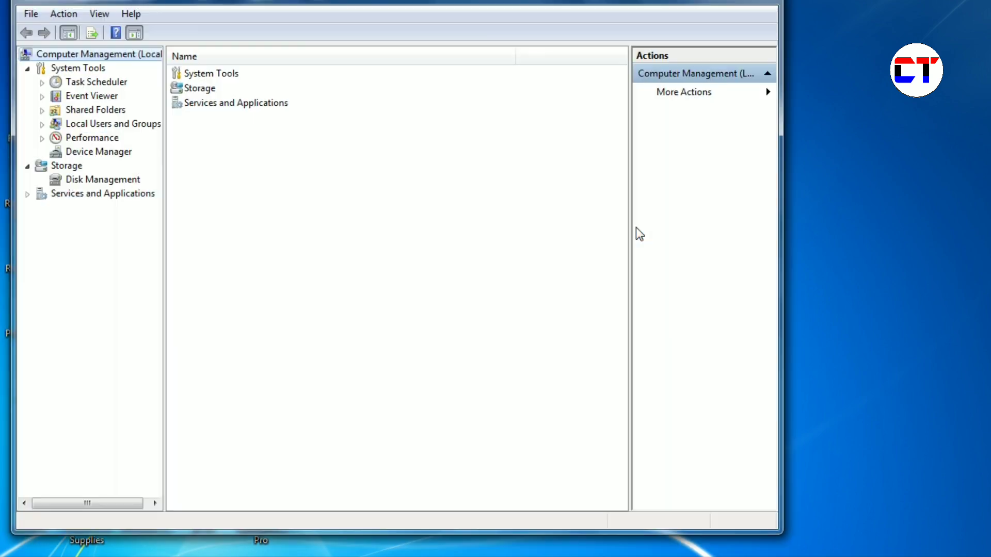
pyautogui.click(743, 3)
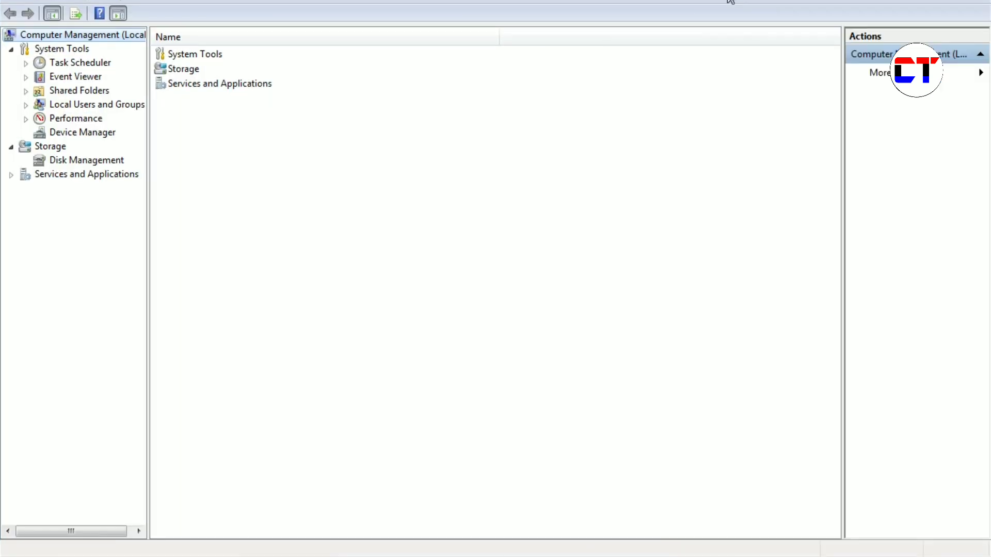
pyautogui.click(82, 133)
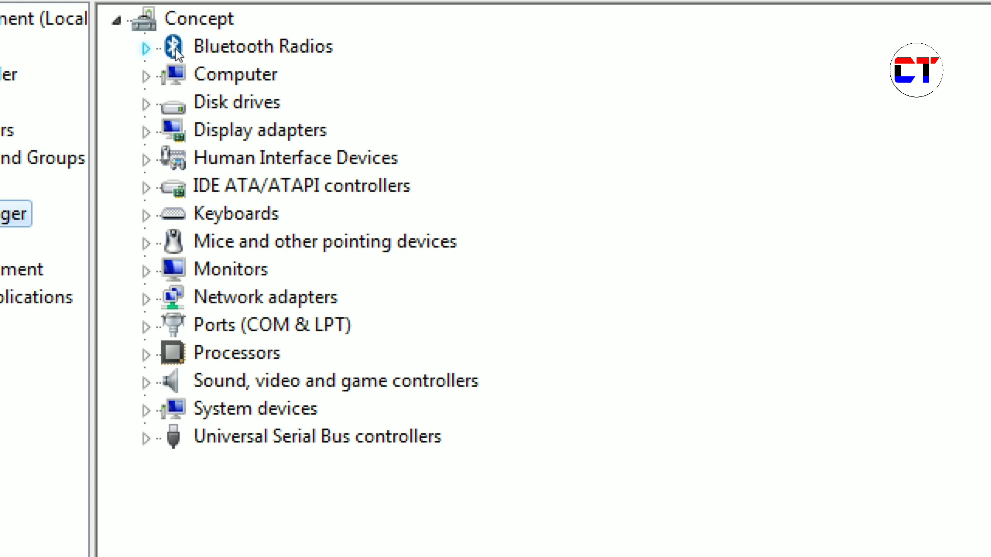
pyautogui.click(146, 48)
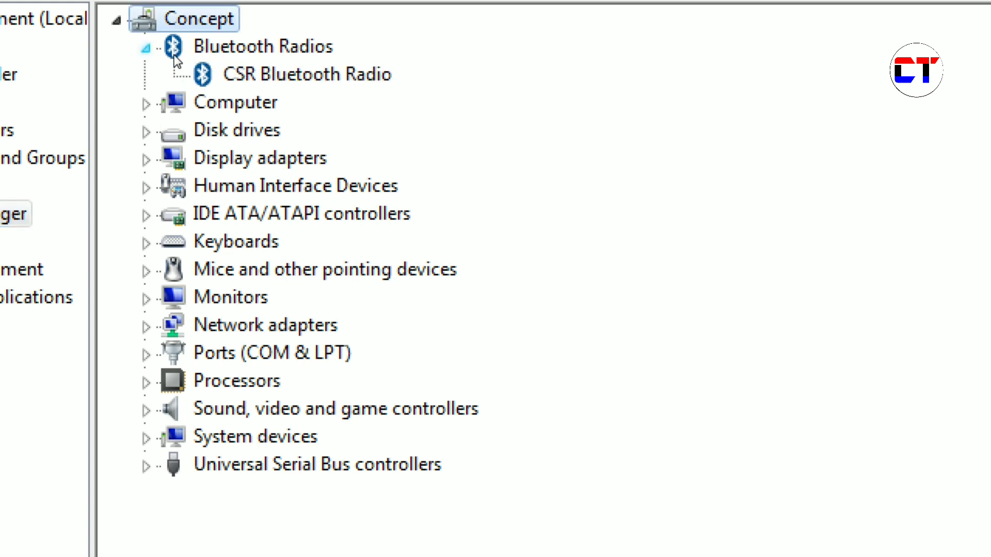
pyautogui.click(175, 52)
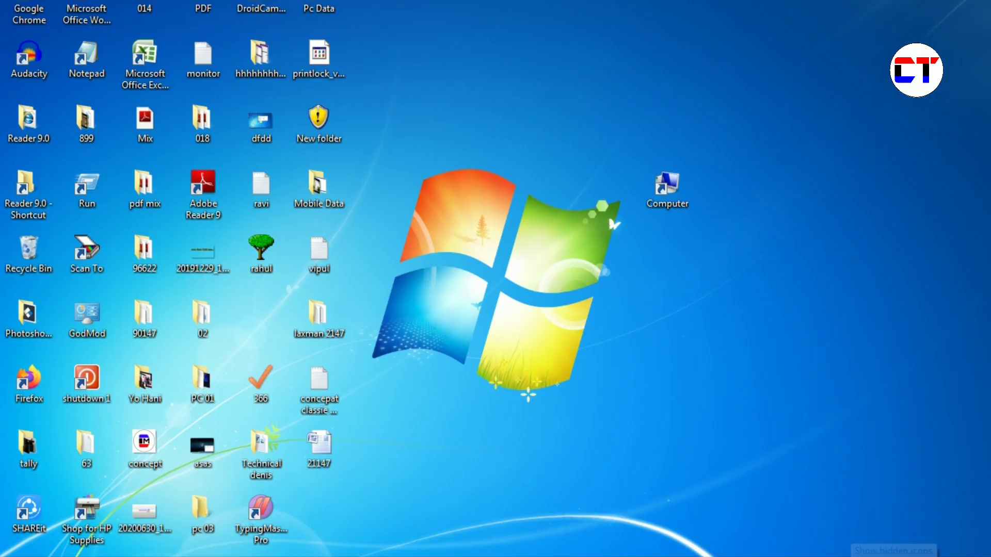
# - Bring up the device types for adding a Bluetooth device from the hidden CSR Bluetooth notification icon
pyautogui.click(849, 556)
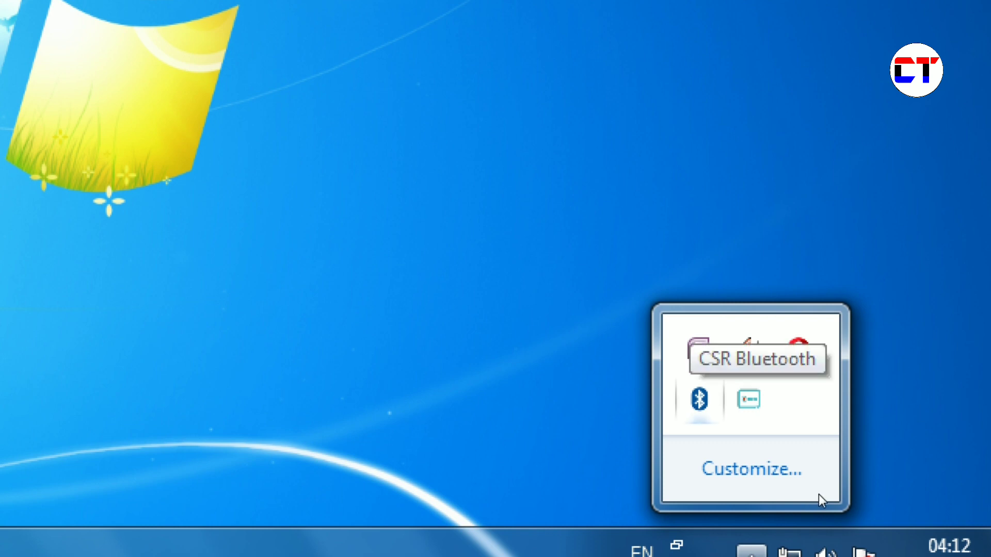
pyautogui.rightClick(699, 399)
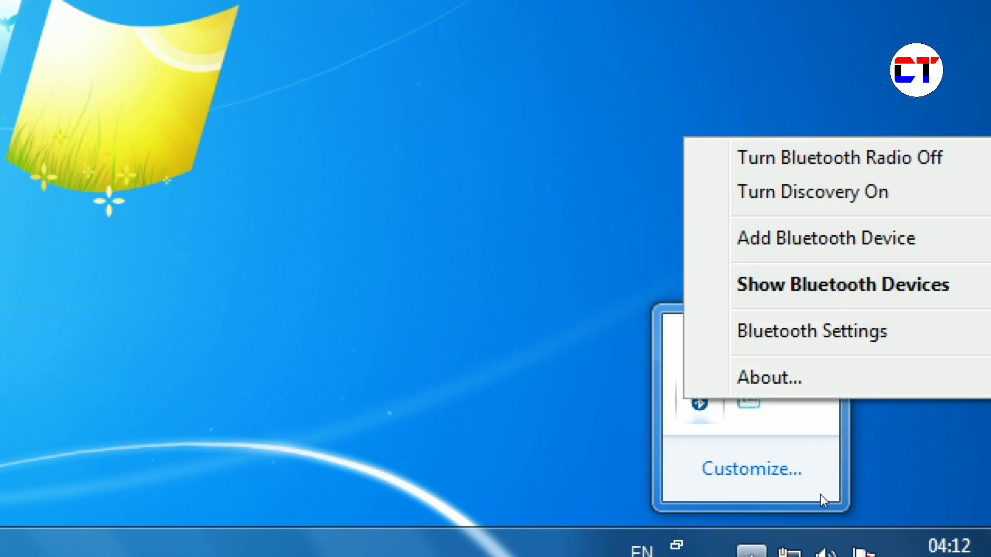
pyautogui.press('Up')
pyautogui.press('Up')
pyautogui.press('Up')
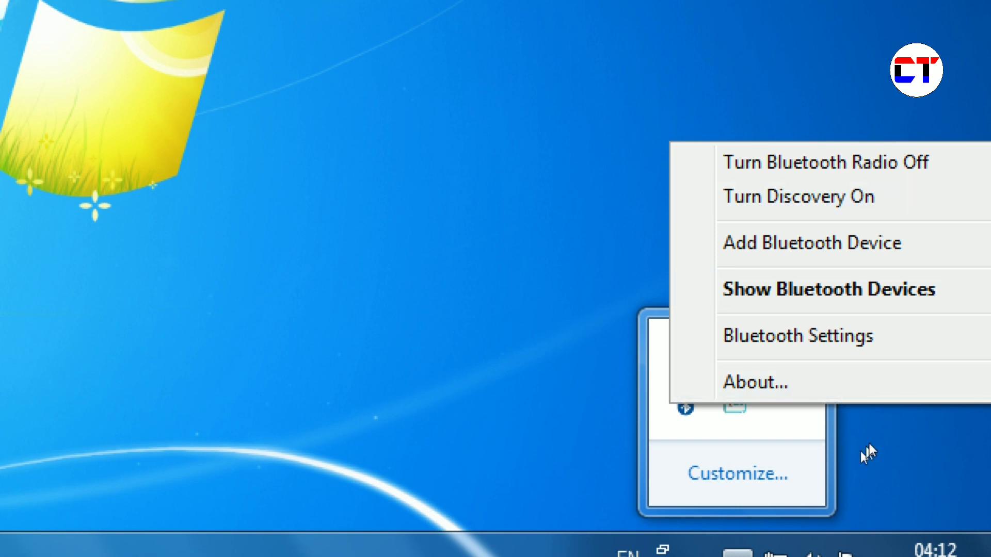
pyautogui.press('Up')
pyautogui.press('Right')
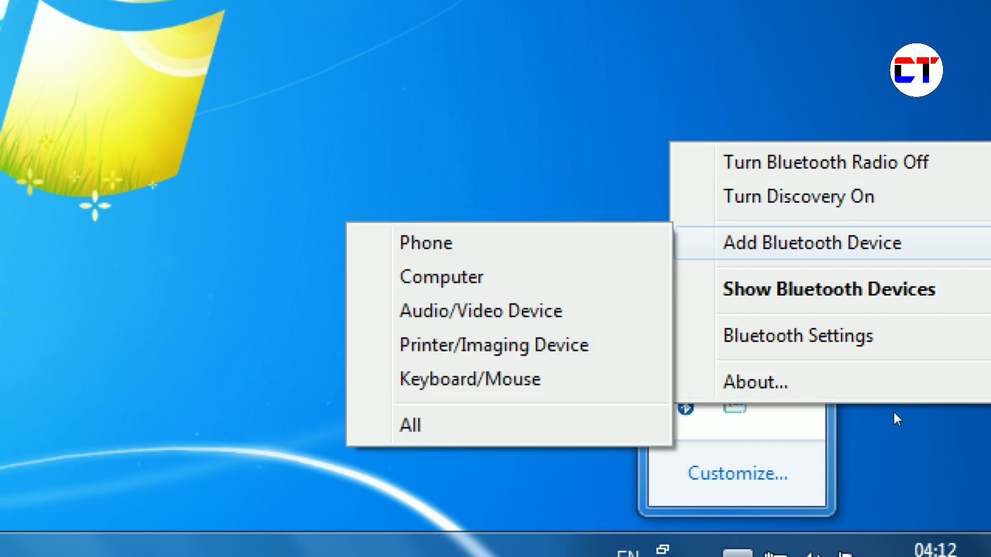
pyautogui.press('Down')
pyautogui.press('Down')
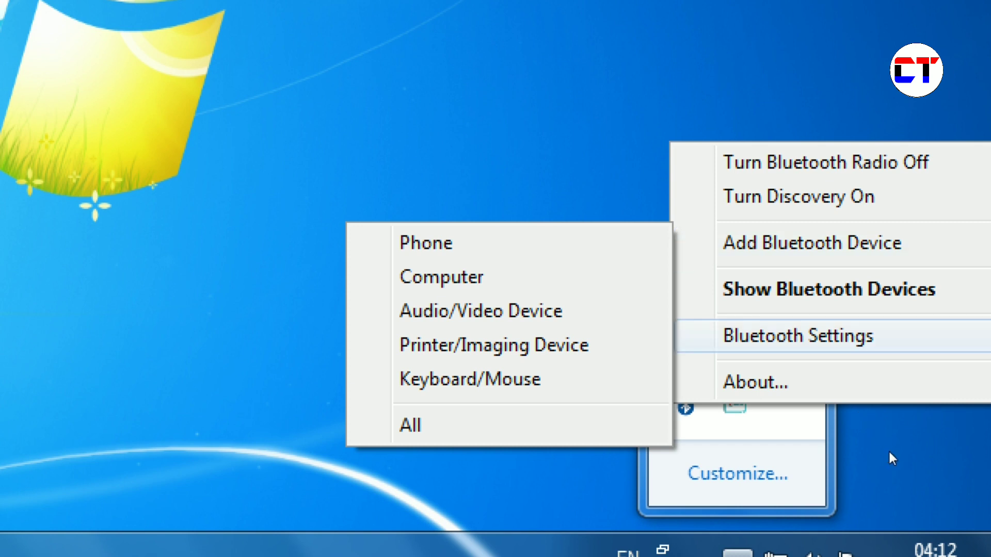
pyautogui.press('Up')
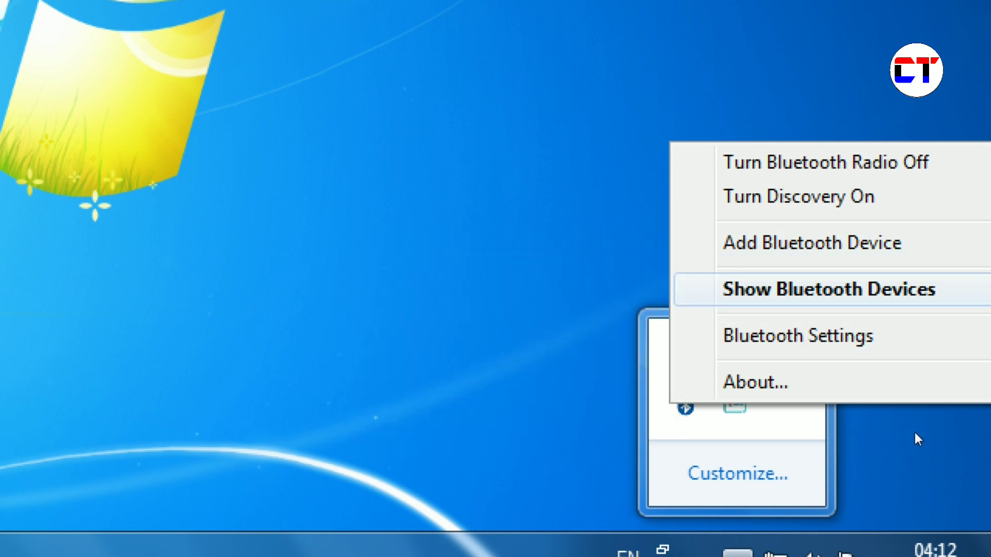
pyautogui.press('Up')
pyautogui.press('Down')
pyautogui.press('Right')
pyautogui.press('Left')
pyautogui.press('Up')
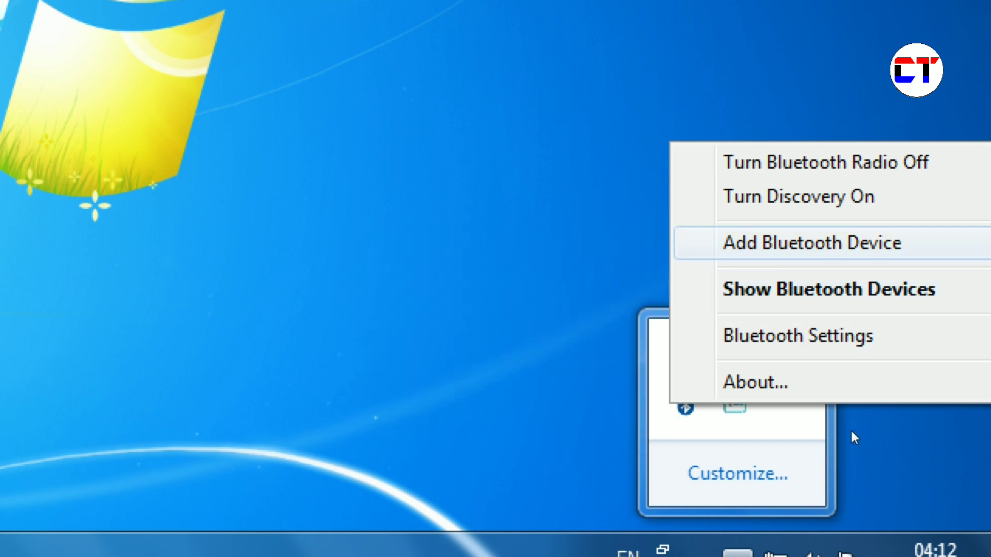
pyautogui.press('Down')
pyautogui.press('Down')
pyautogui.press('Up')
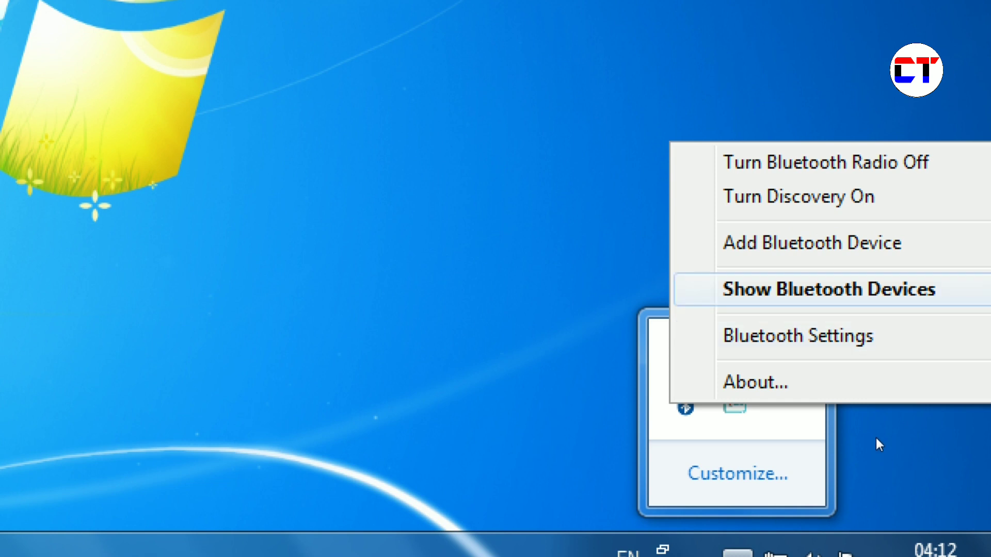
pyautogui.press('Up')
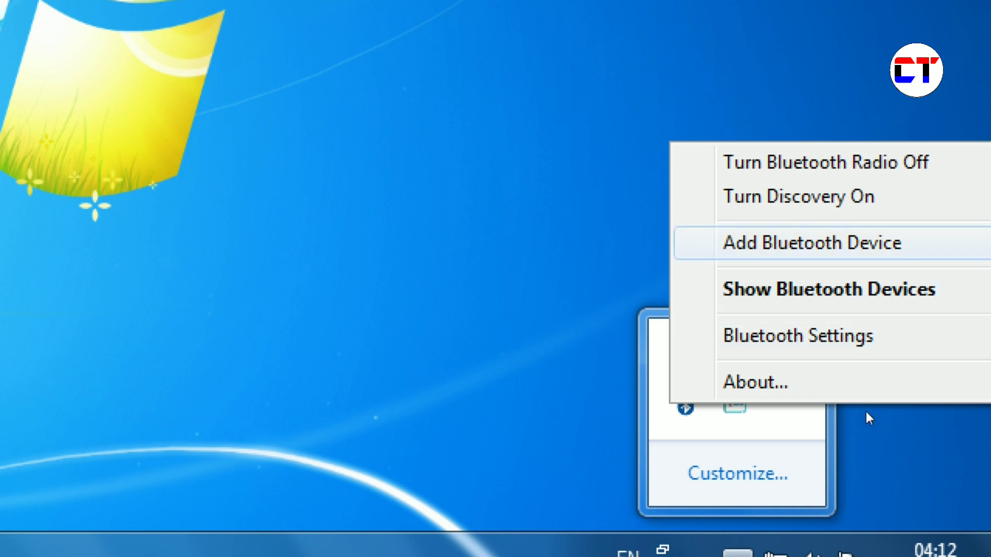
# - Start adding a Bluetooth device of the Phone type
pyautogui.press('Right')
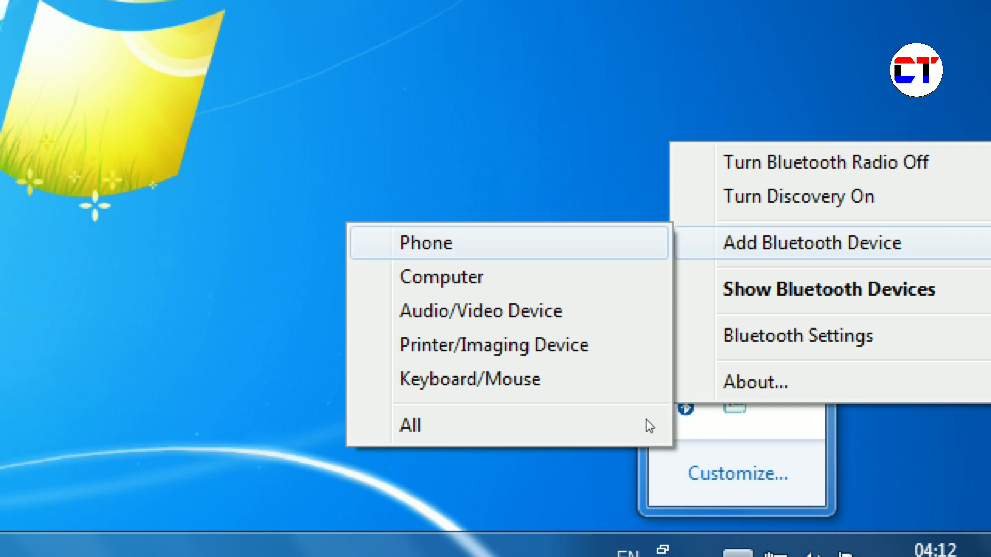
pyautogui.press('Down')
pyautogui.press('Down')
pyautogui.press('Down')
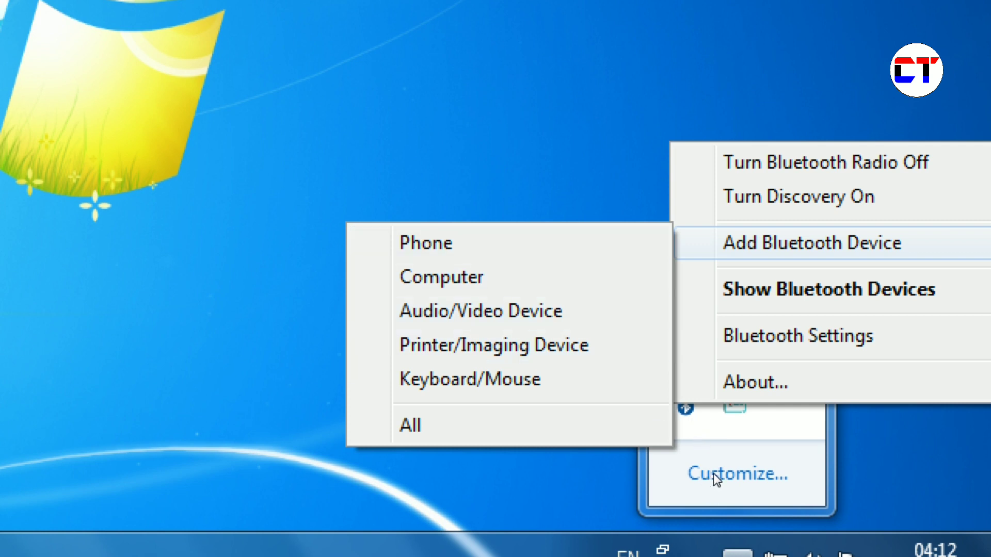
pyautogui.press('Up')
pyautogui.press('Up')
pyautogui.press('Down')
pyautogui.press('Down')
pyautogui.press('Down')
pyautogui.press('Down')
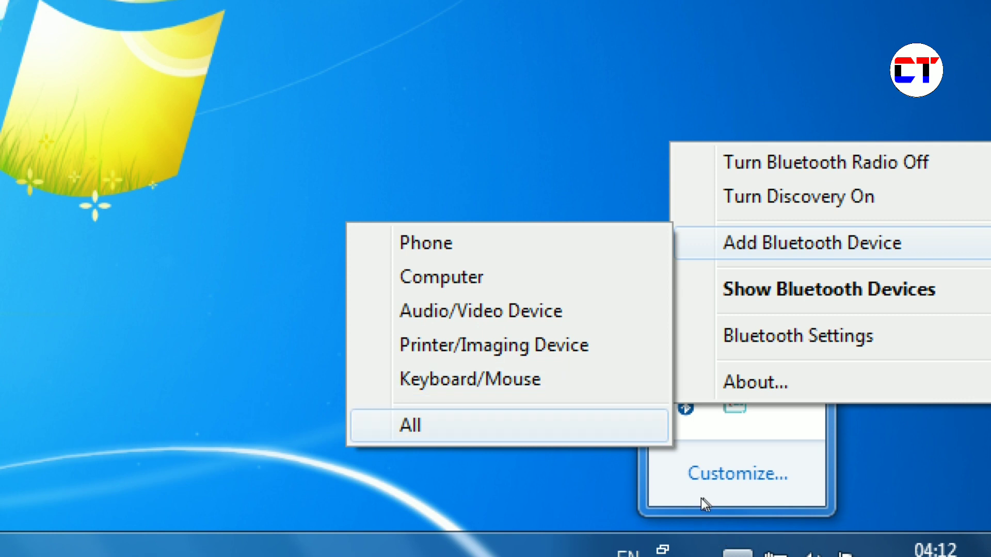
pyautogui.press('Right')
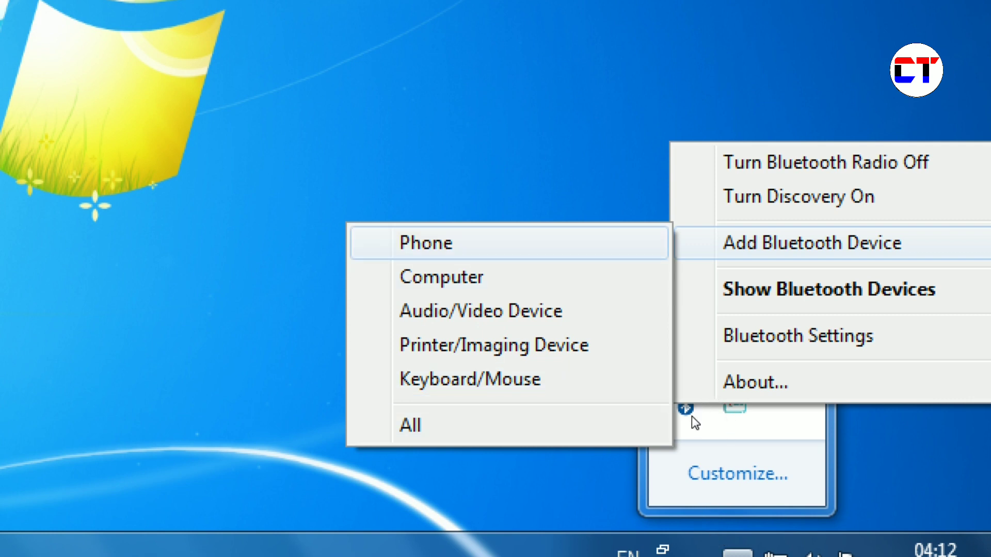
pyautogui.press('Return')
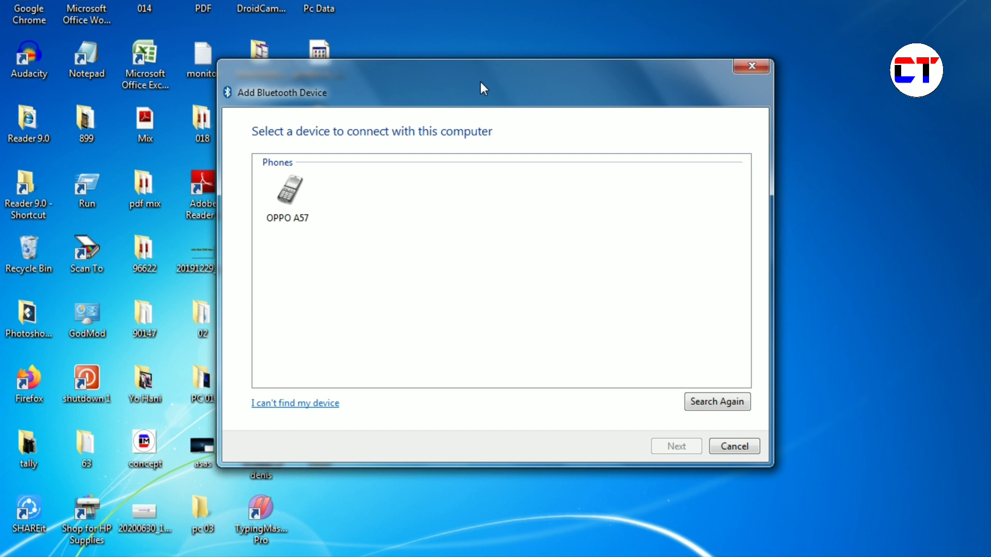
# - Pair the OPPO A57 phone with the computer, accept the pairing code with Yes, and finish the wizard
pyautogui.moveTo(479, 88); pyautogui.dragTo(652, 83)
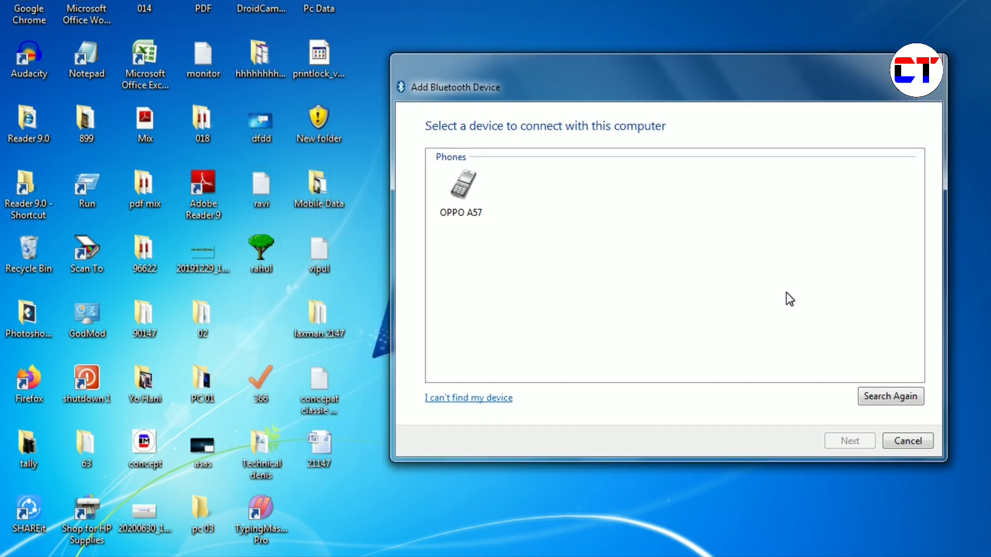
pyautogui.click(458, 205)
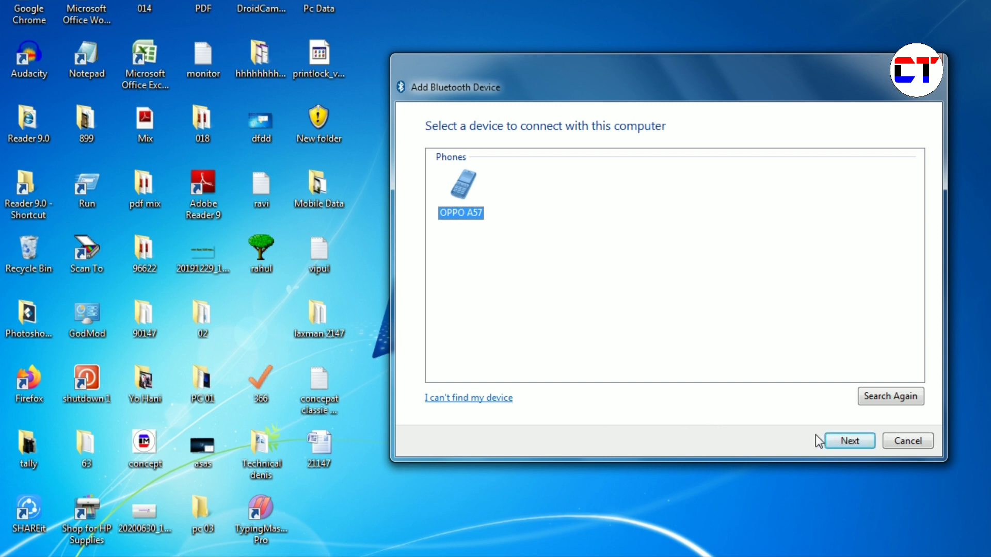
pyautogui.click(852, 440)
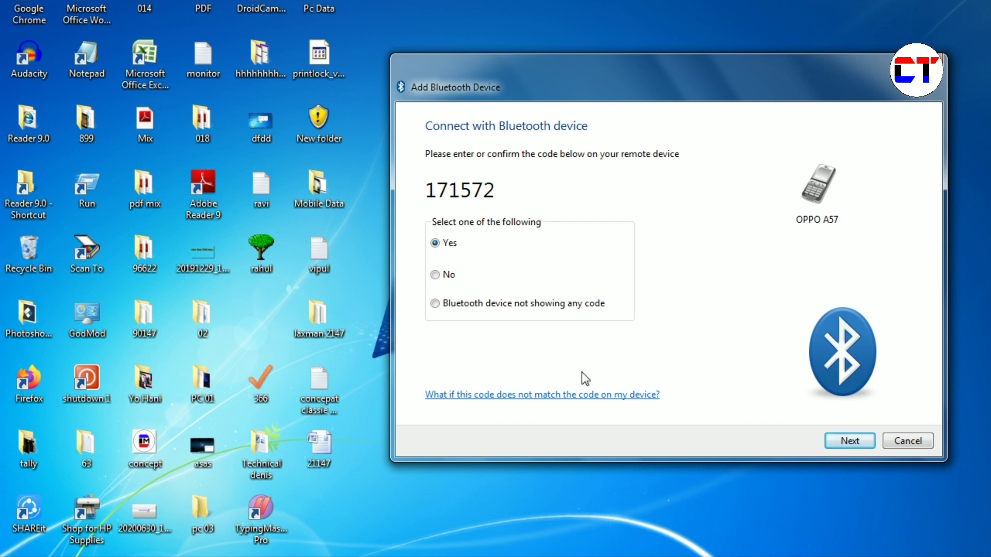
pyautogui.click(868, 442)
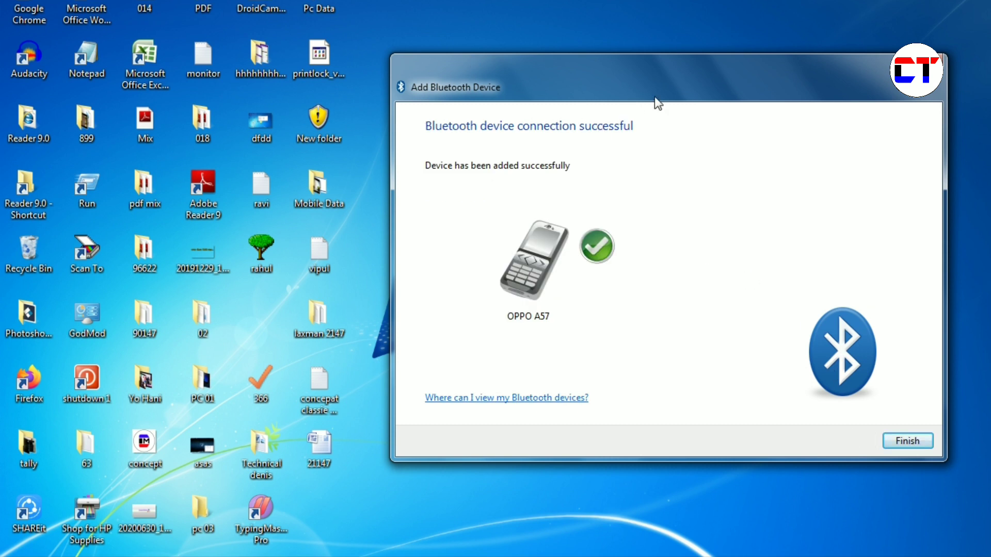
pyautogui.moveTo(664, 84); pyautogui.dragTo(639, 80)
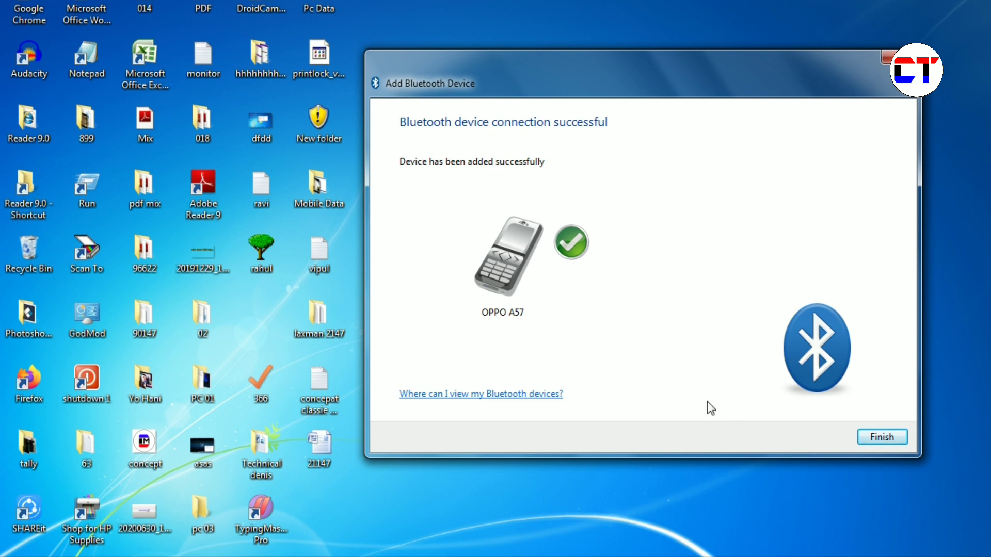
pyautogui.click(868, 436)
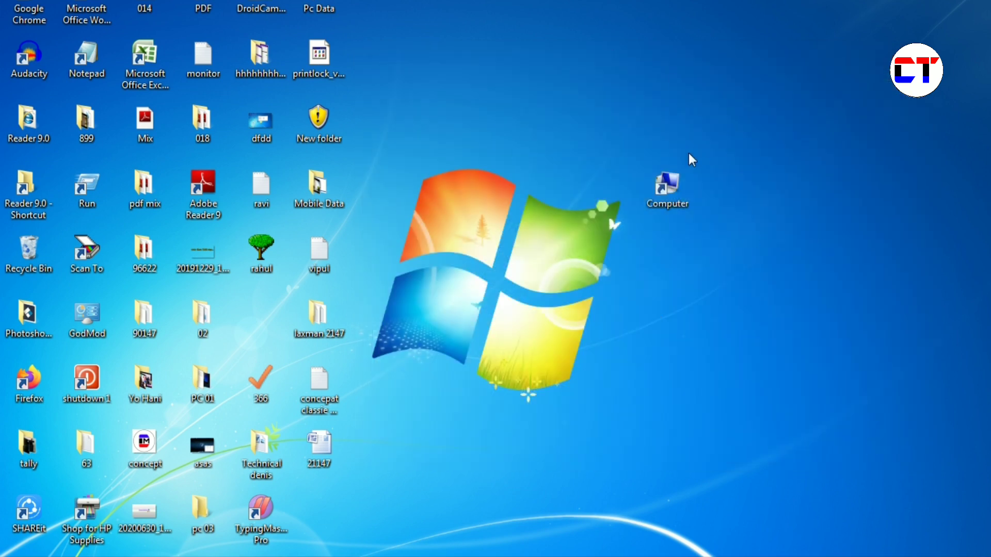
# - Open the My Bluetooth Devices folder in Computer and look over the device types that can be added
pyautogui.click(683, 187)
pyautogui.doubleClick(683, 187)
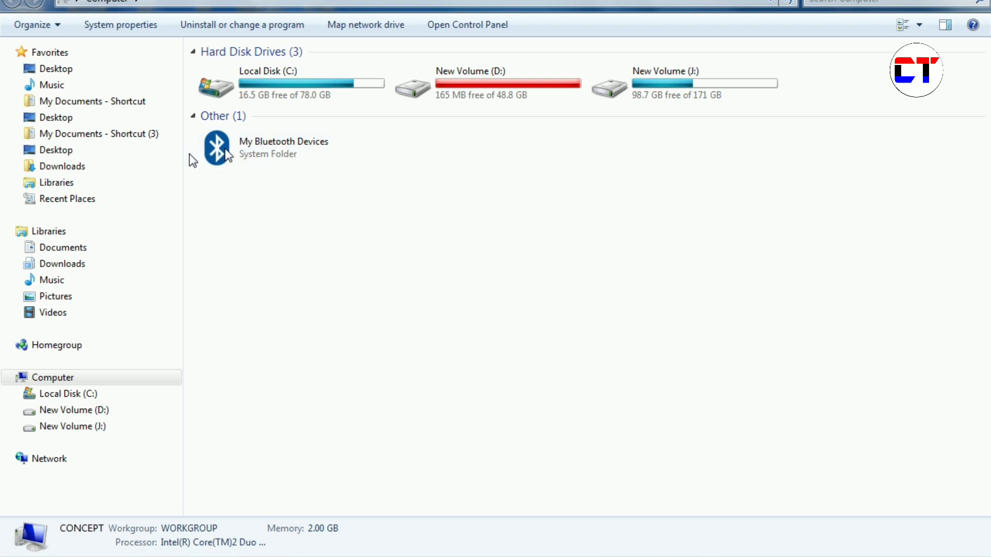
pyautogui.doubleClick(339, 154)
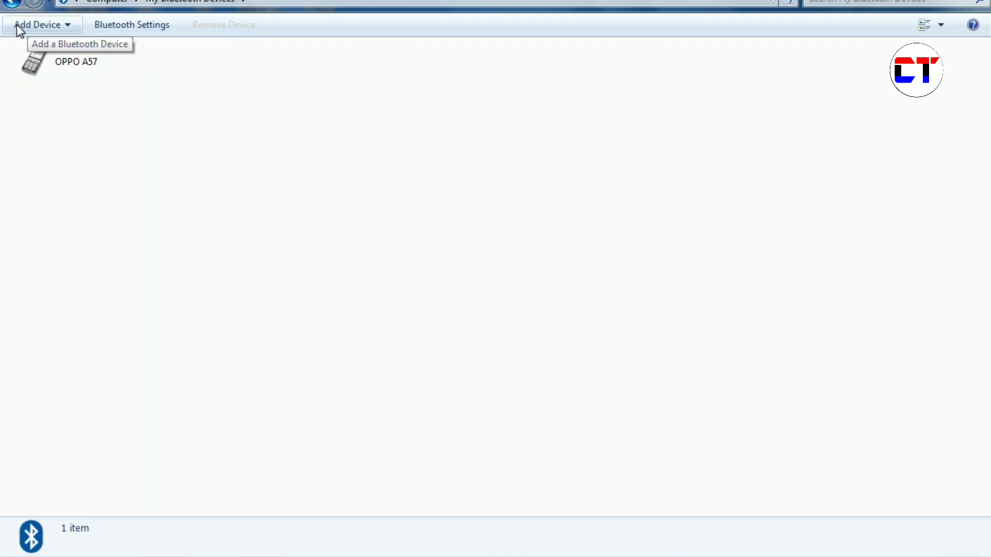
pyautogui.click(52, 26)
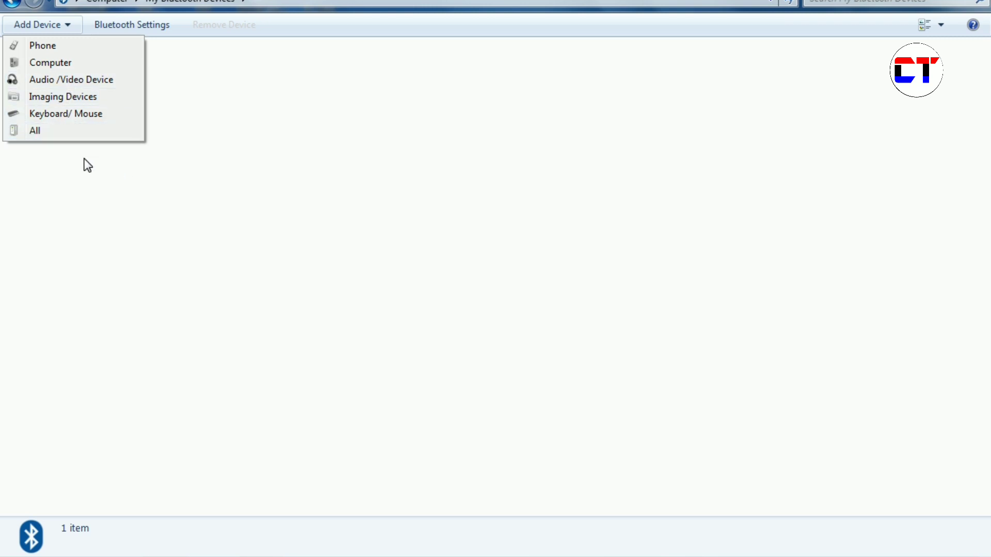
pyautogui.click(105, 187)
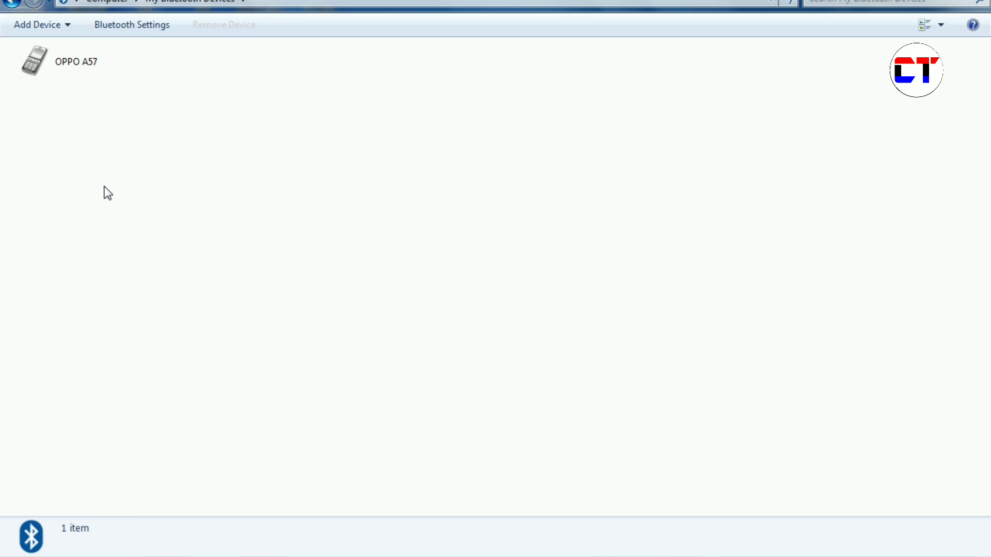
# - View the Bluetooth services offered by the OPPO A57 and return to the device list
pyautogui.rightClick(57, 64)
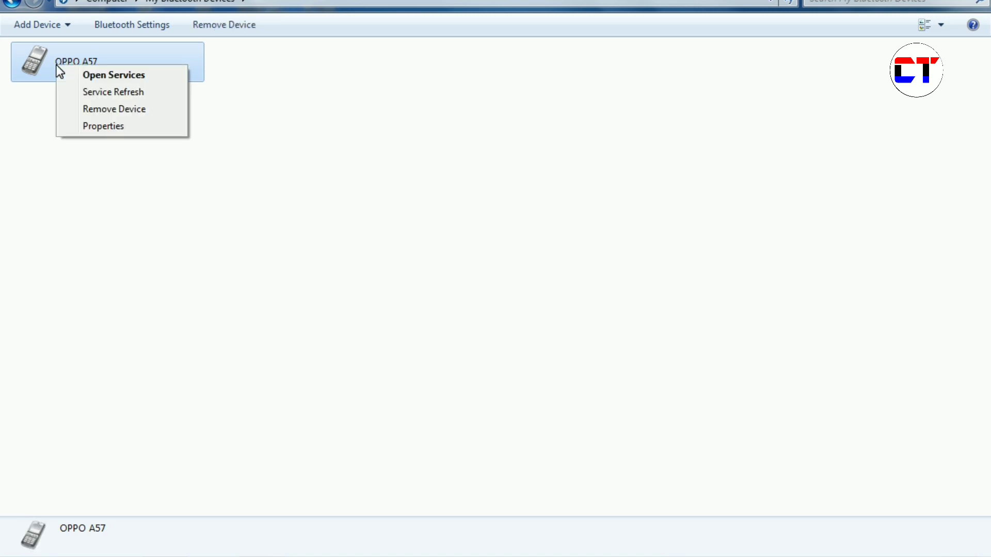
pyautogui.click(101, 76)
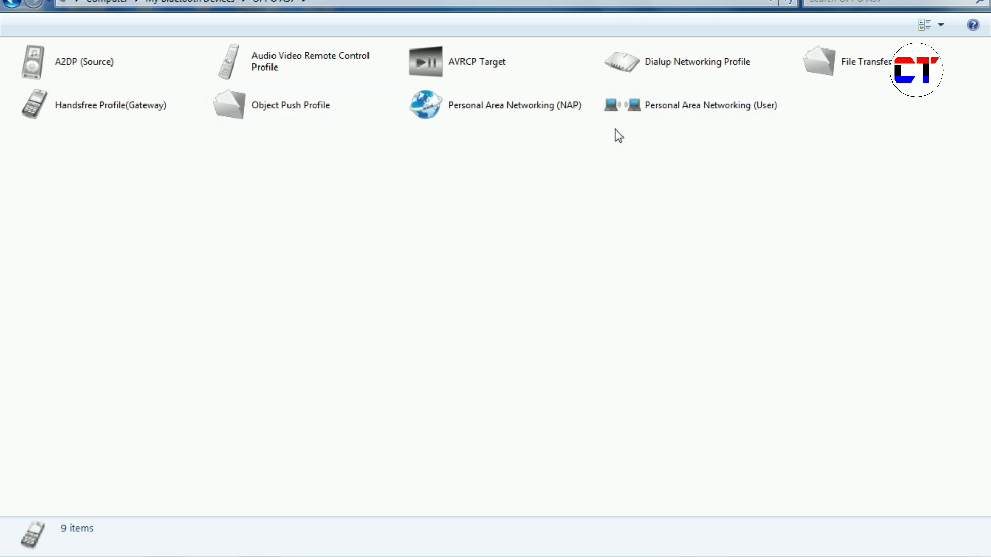
pyautogui.click(12, 5)
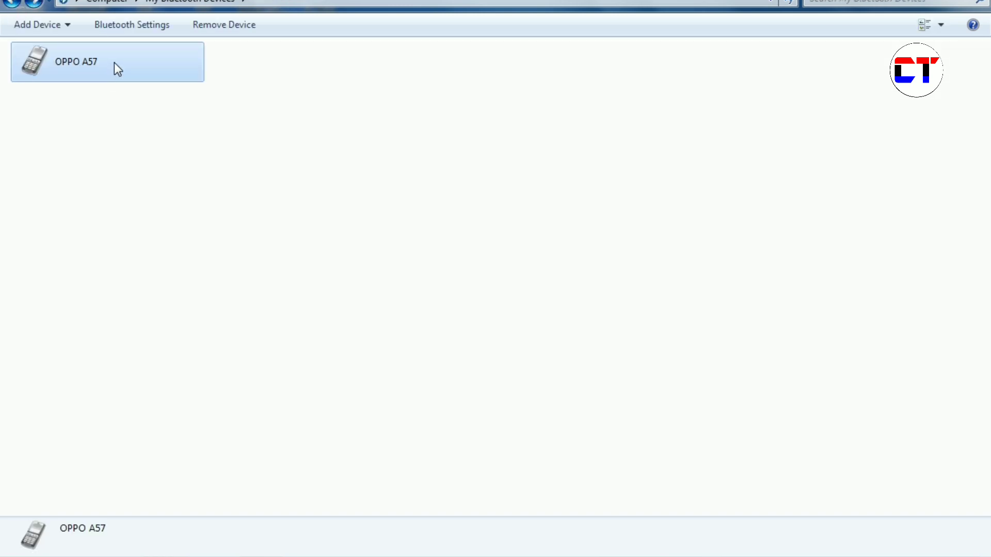
# - Remove the OPPO A57 from the paired Bluetooth devices and confirm its permanent removal
pyautogui.rightClick(88, 72)
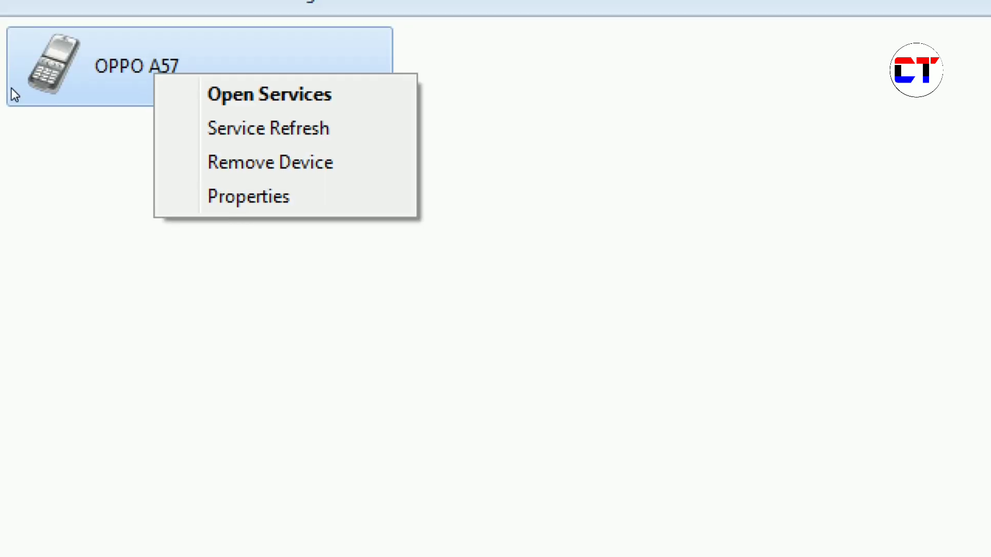
pyautogui.press('Up')
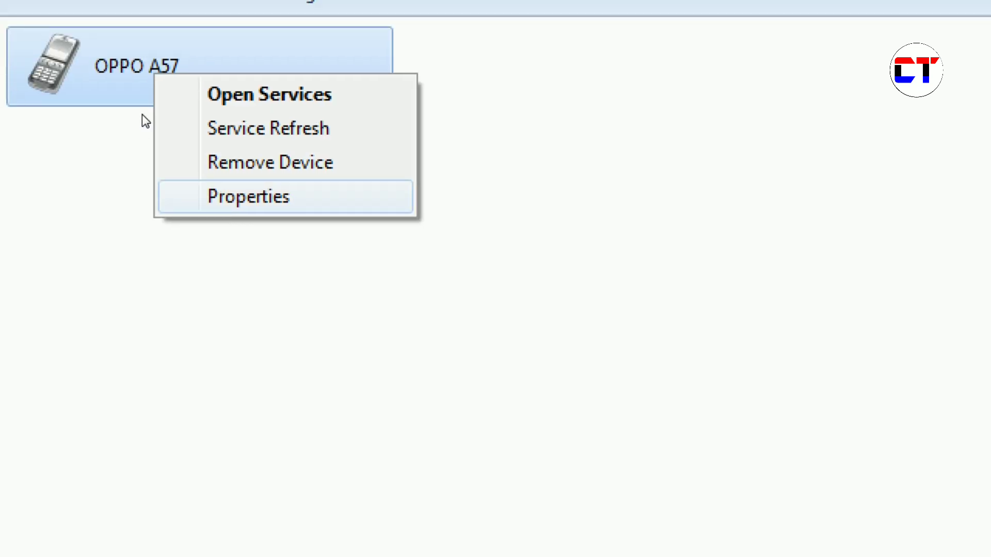
pyautogui.press('Up')
pyautogui.press('Return')
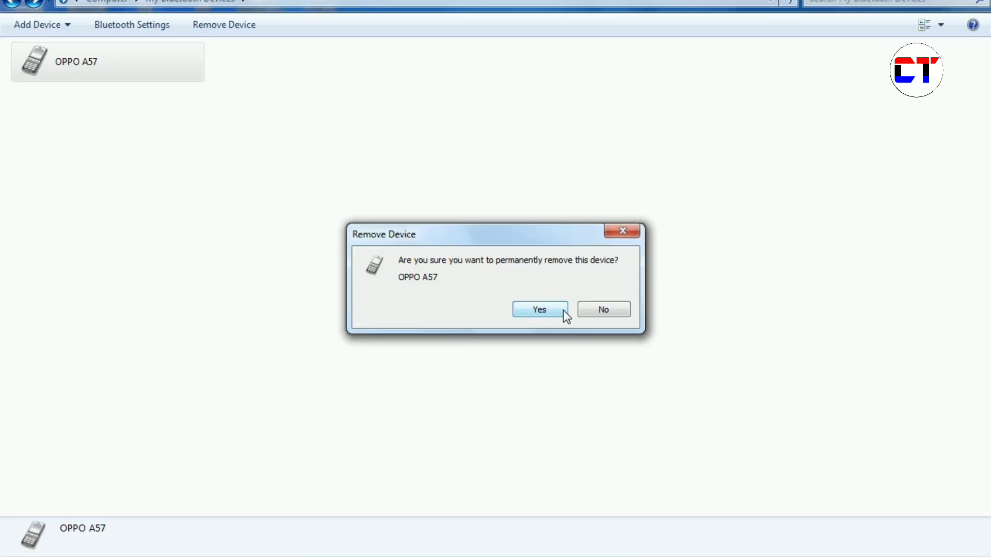
pyautogui.click(560, 309)
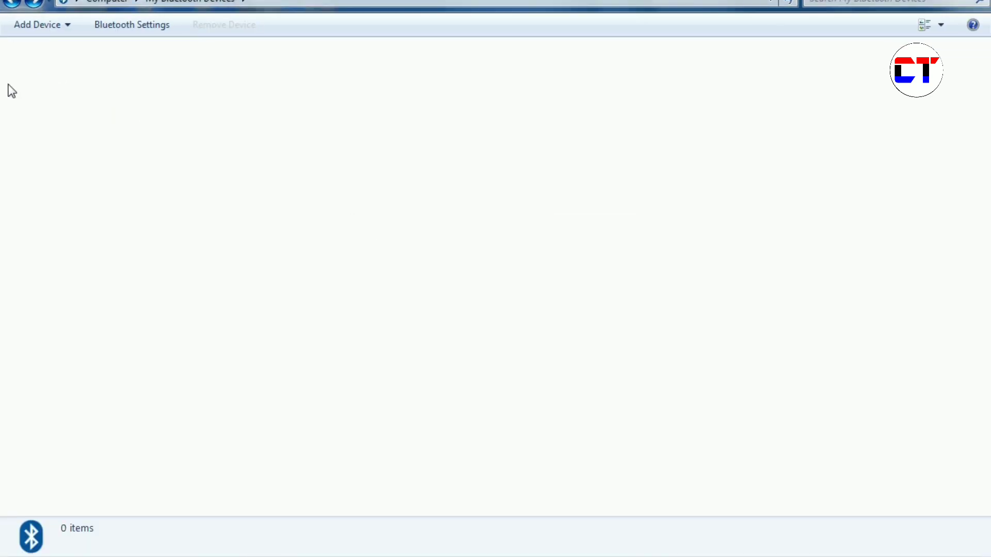
# - Add the detected phone again as a Phone device, accept the pairing code with Yes, and finish the wizard
pyautogui.click(63, 26)
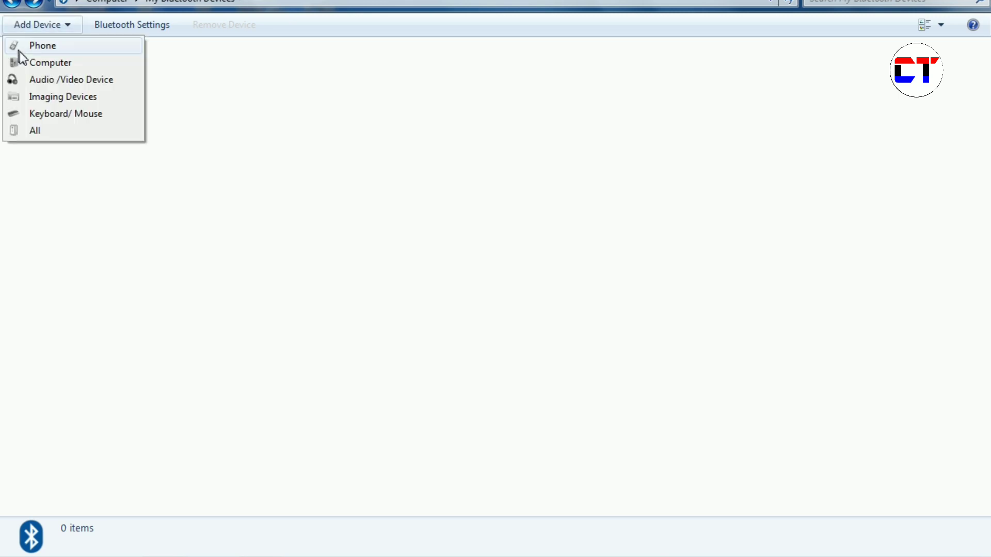
pyautogui.click(53, 49)
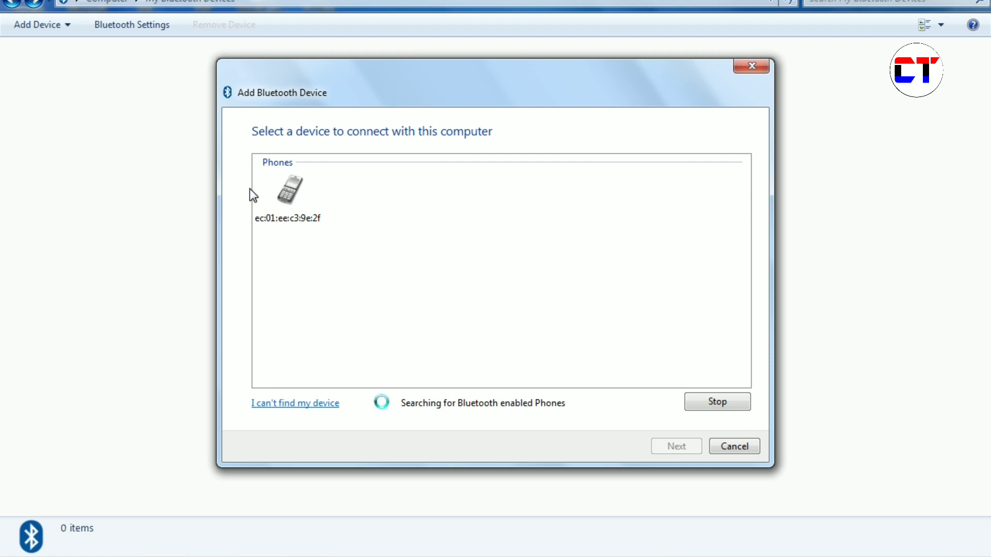
pyautogui.click(286, 196)
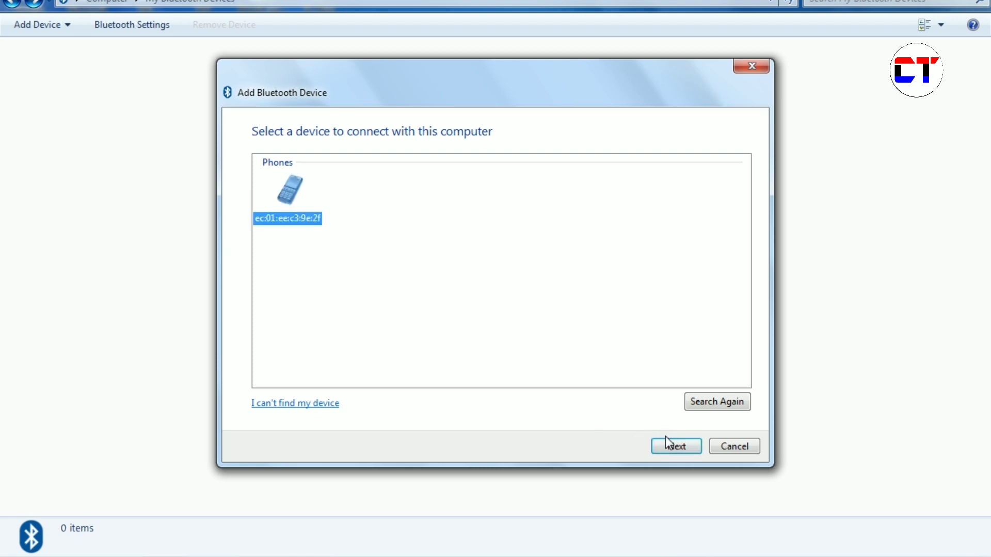
pyautogui.click(665, 441)
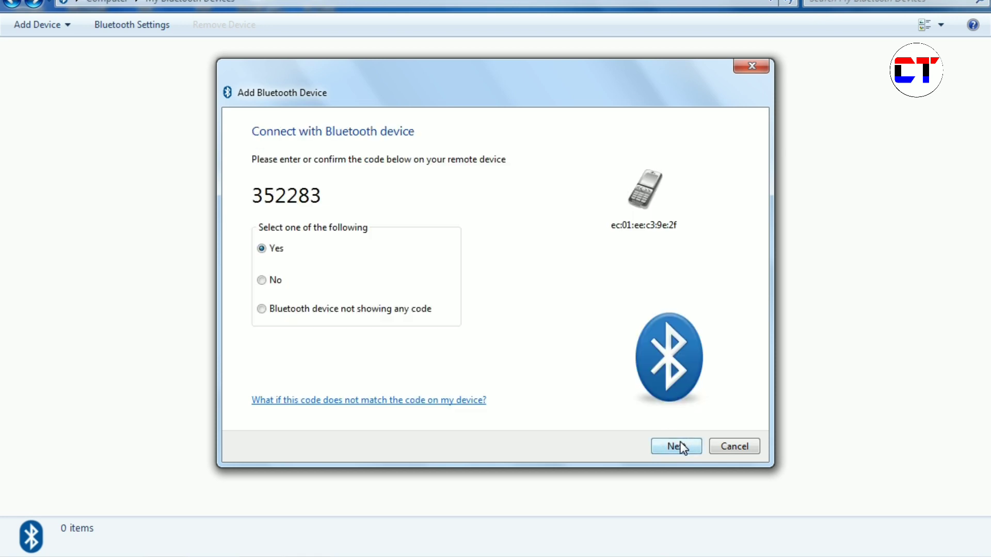
pyautogui.click(680, 446)
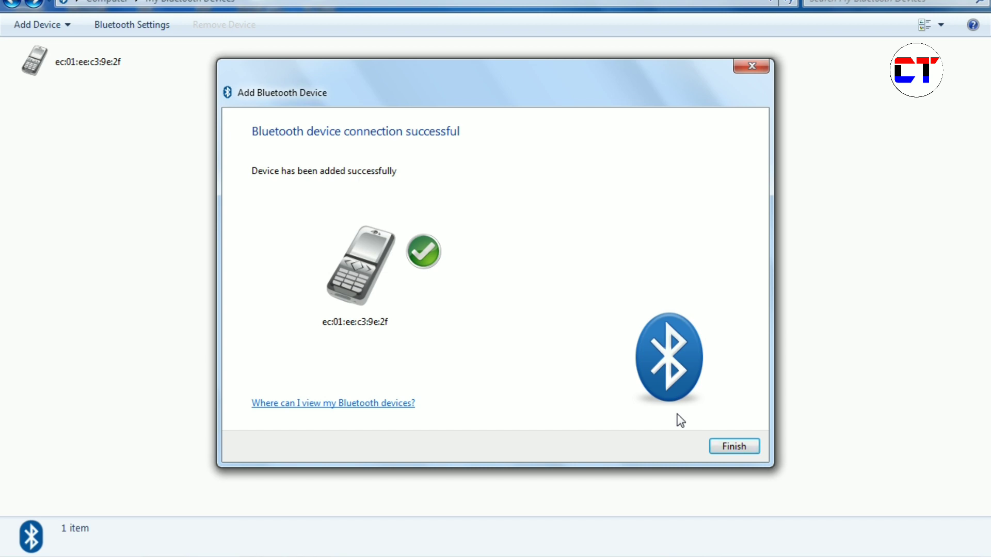
pyautogui.click(738, 447)
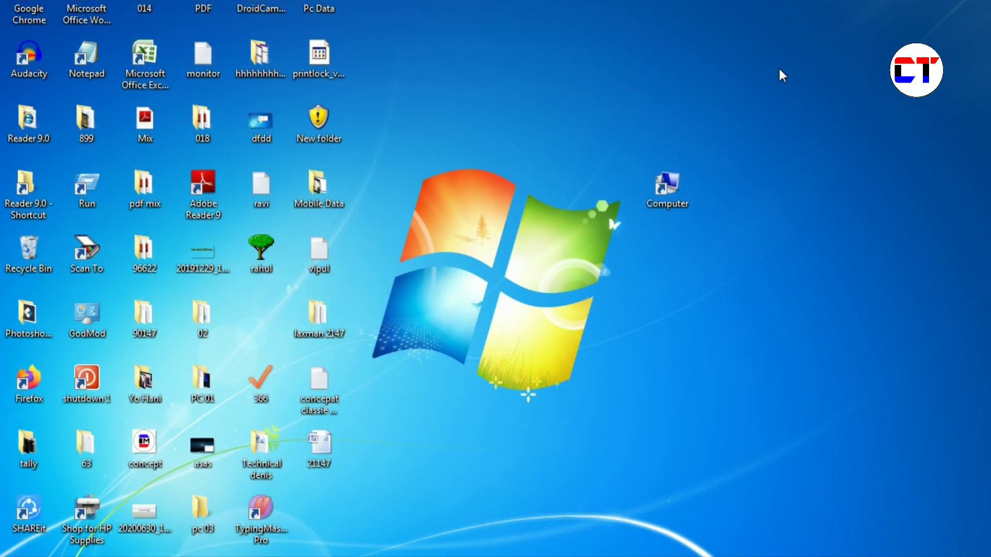
pyautogui.rightClick(778, 66)
pyautogui.click(809, 112)
pyautogui.rightClick(749, 51)
pyautogui.click(782, 95)
# - Look over the CSR Bluetooth options among the hidden notification icons, and close them without choosing any
pyautogui.click(848, 556)
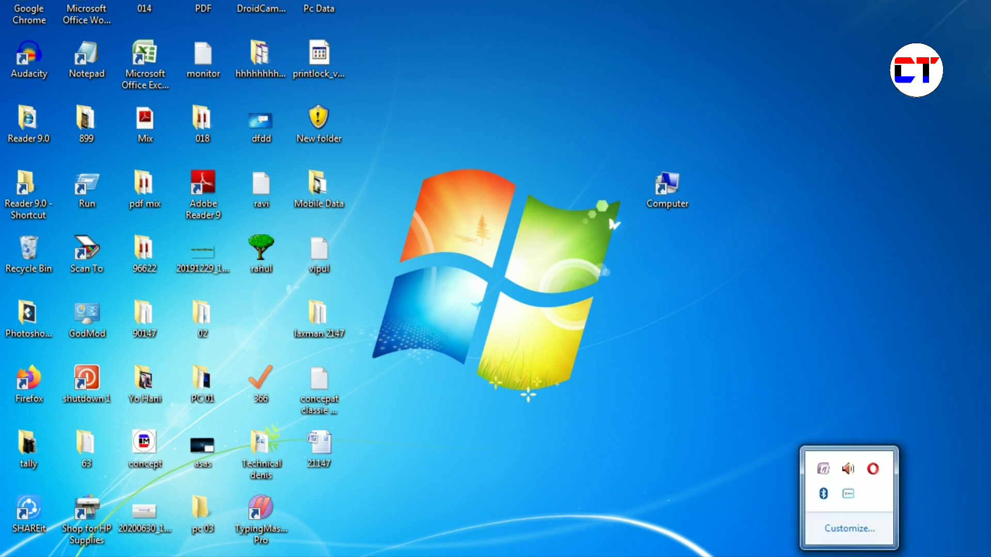
pyautogui.rightClick(824, 496)
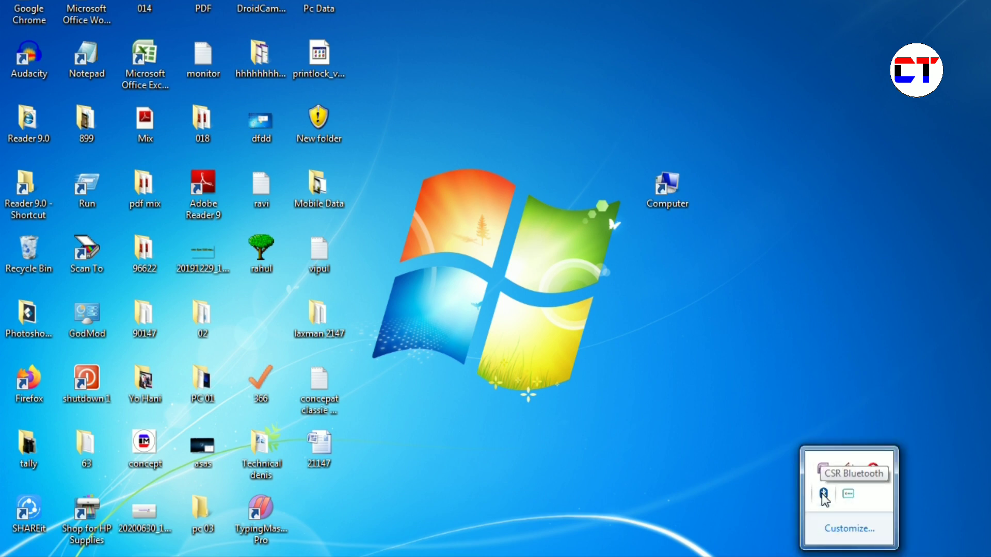
pyautogui.moveTo(908, 419)
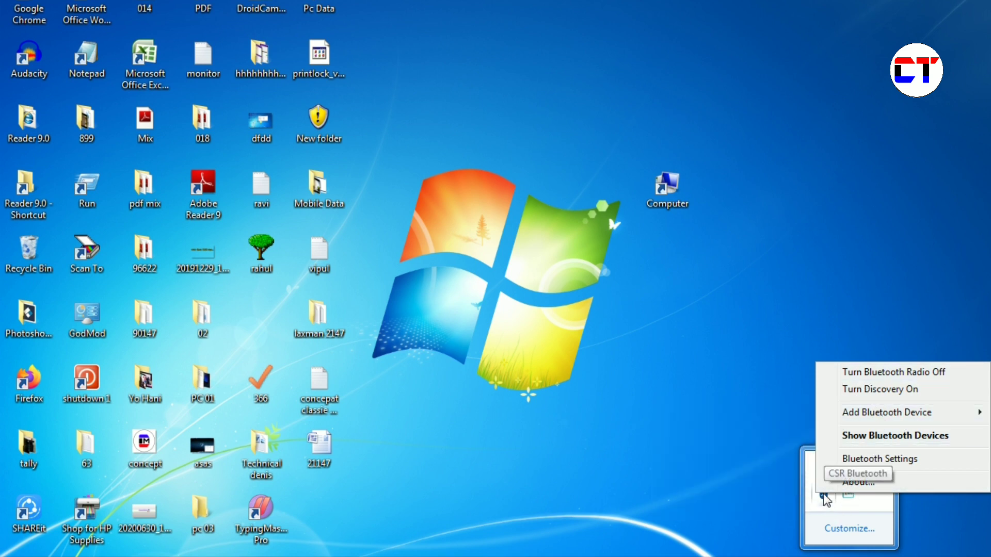
pyautogui.click(825, 503)
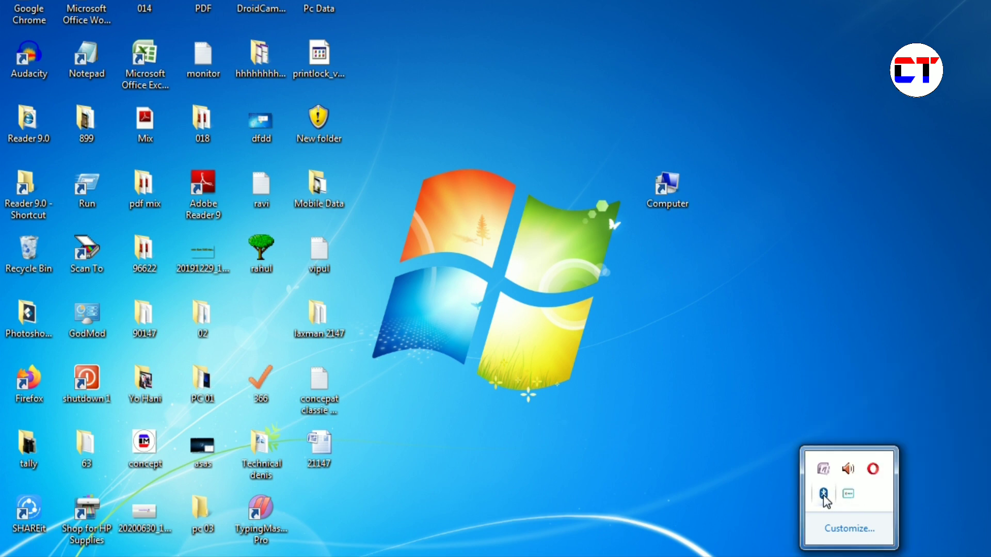
pyautogui.click(840, 556)
pyautogui.click(844, 556)
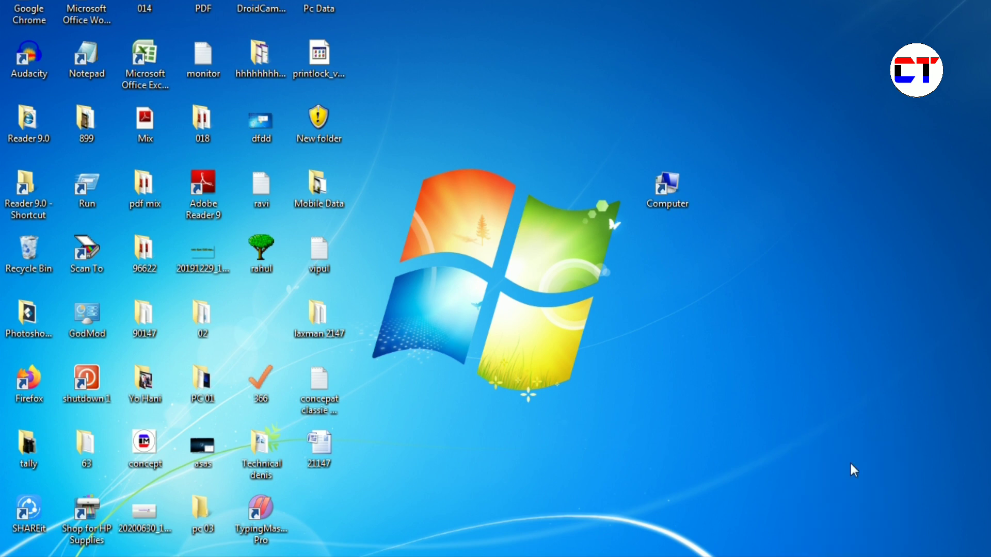
pyautogui.rightClick(821, 233)
pyautogui.click(821, 236)
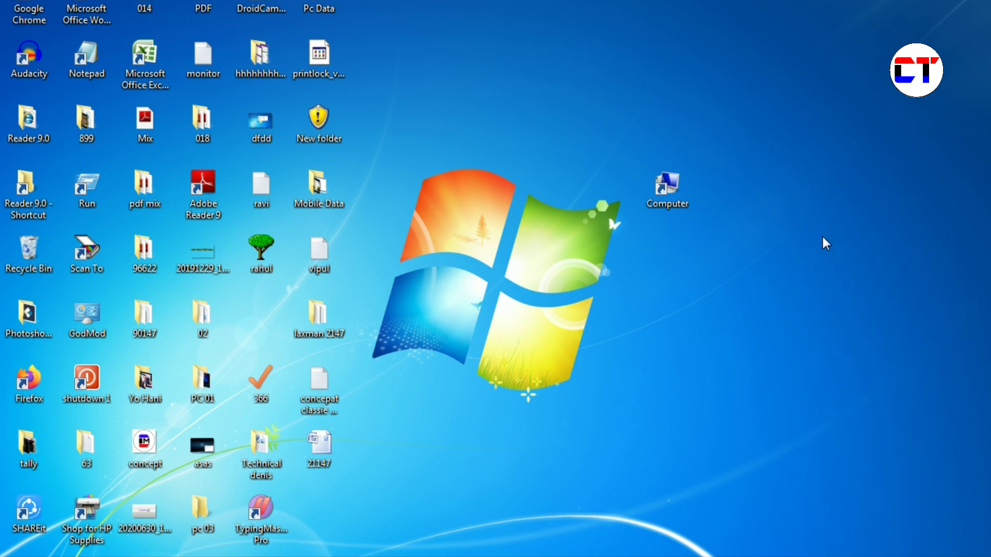